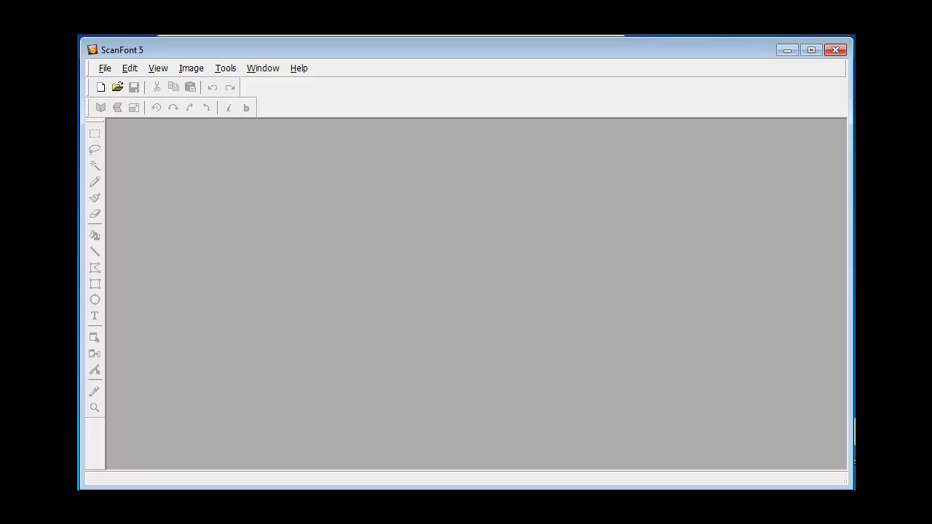
# Step: Show the File > Import choices, Select Source and Acquire
pyautogui.click(105, 68)
pyautogui.moveTo(145, 172)
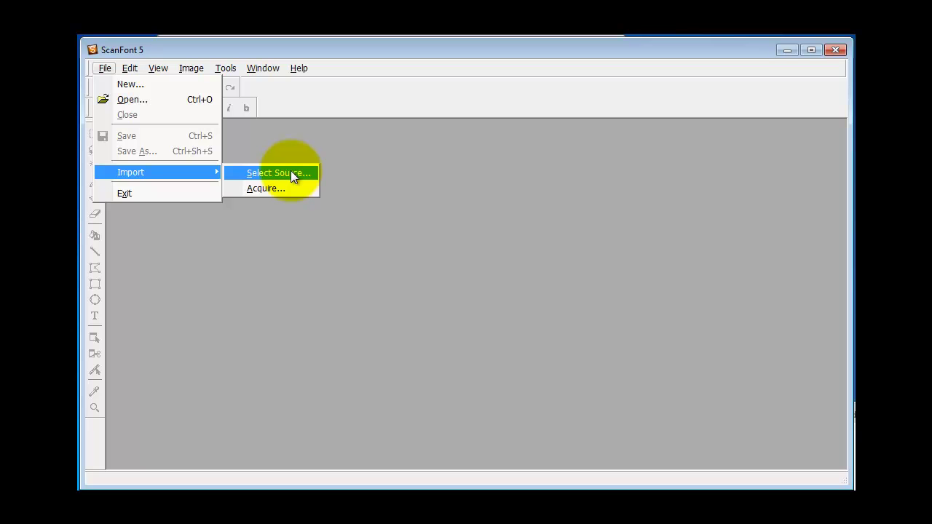
# Step: Select the HP psc 1400 scanner as source and scan the sketch as a black and white picture
pyautogui.click(287, 173)
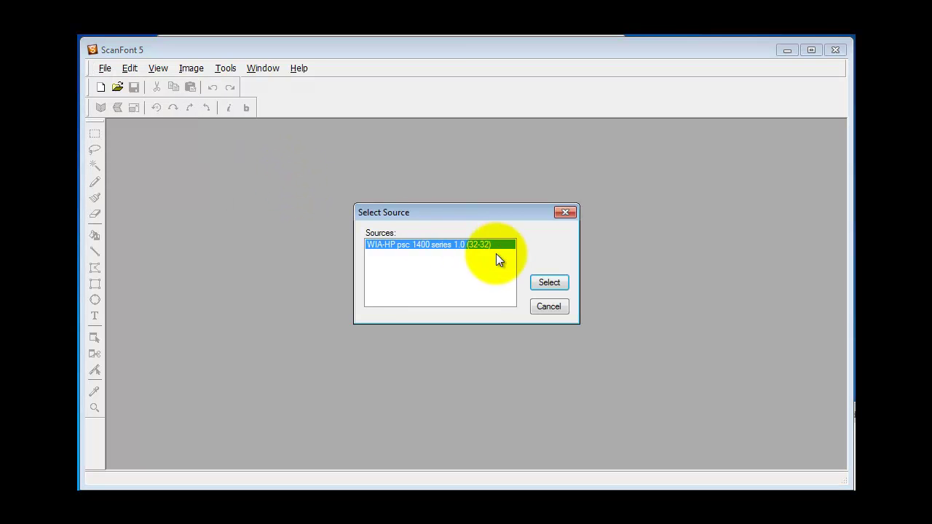
pyautogui.click(555, 282)
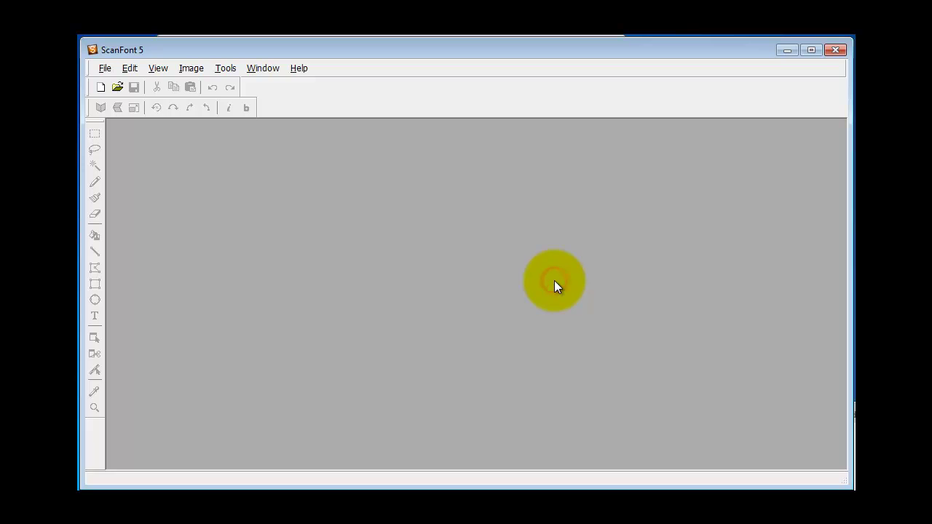
pyautogui.click(102, 68)
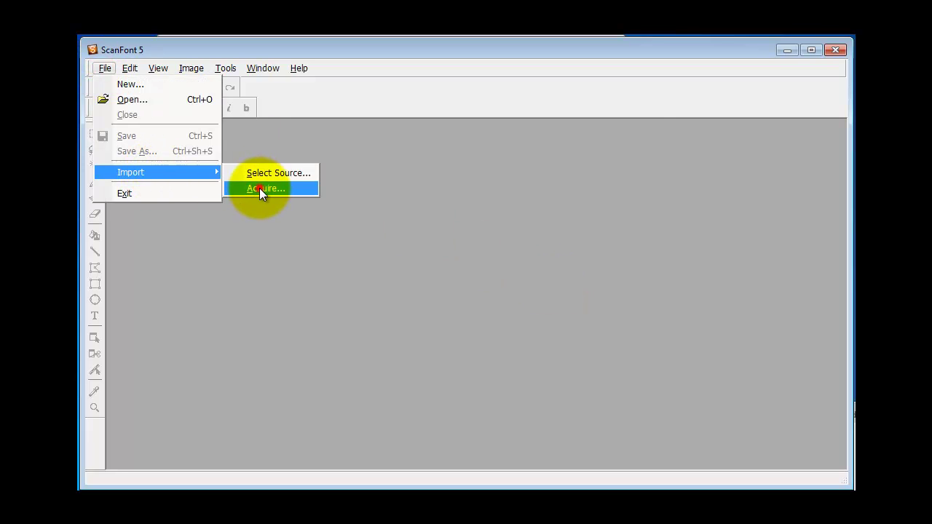
pyautogui.click(259, 188)
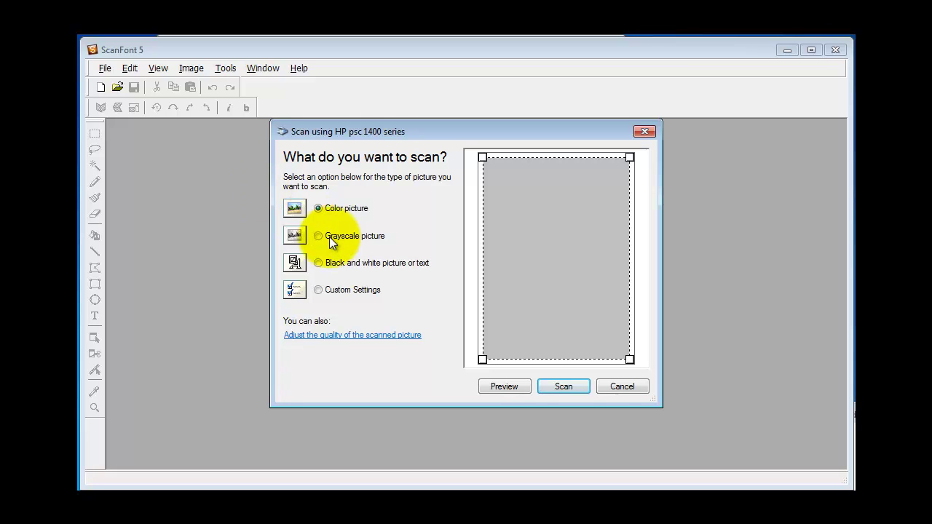
pyautogui.click(319, 262)
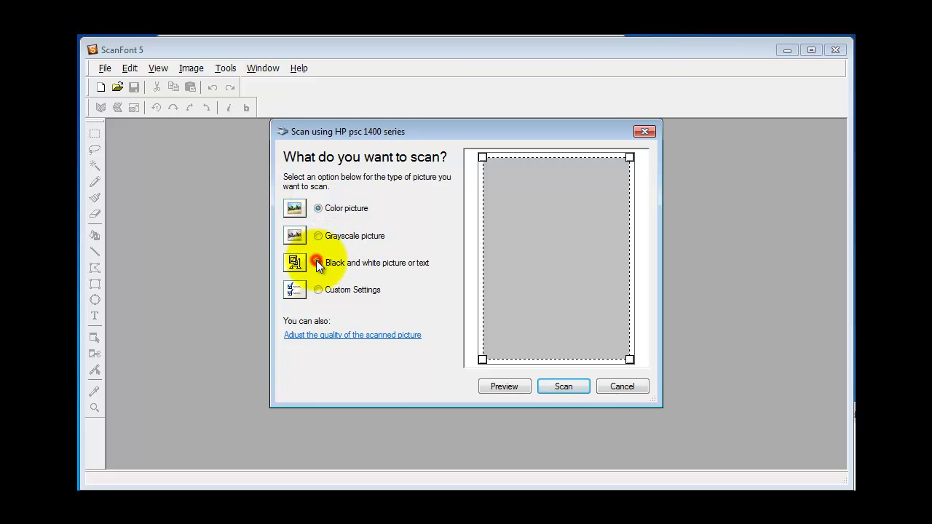
pyautogui.click(561, 383)
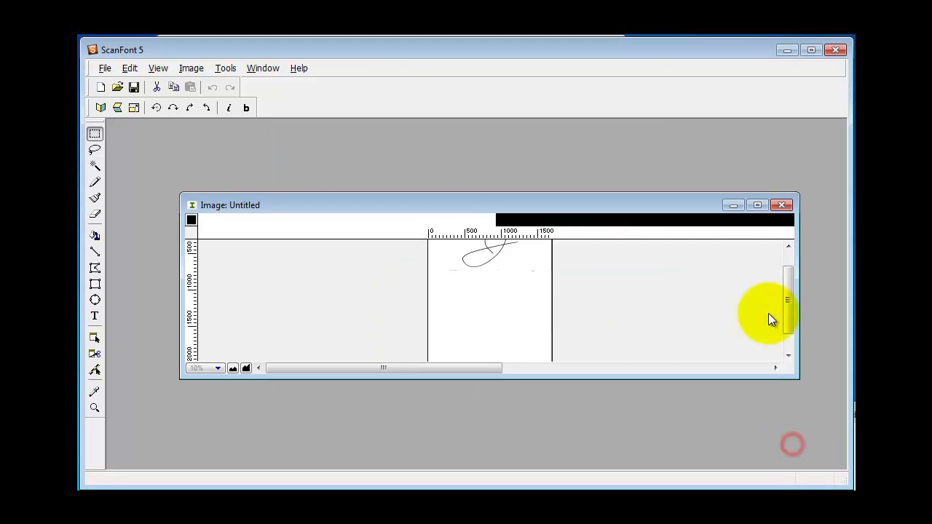
# Step: Scroll the untitled scan up to the loop sketch and maximize its window
pyautogui.moveTo(789, 283); pyautogui.dragTo(791, 263)
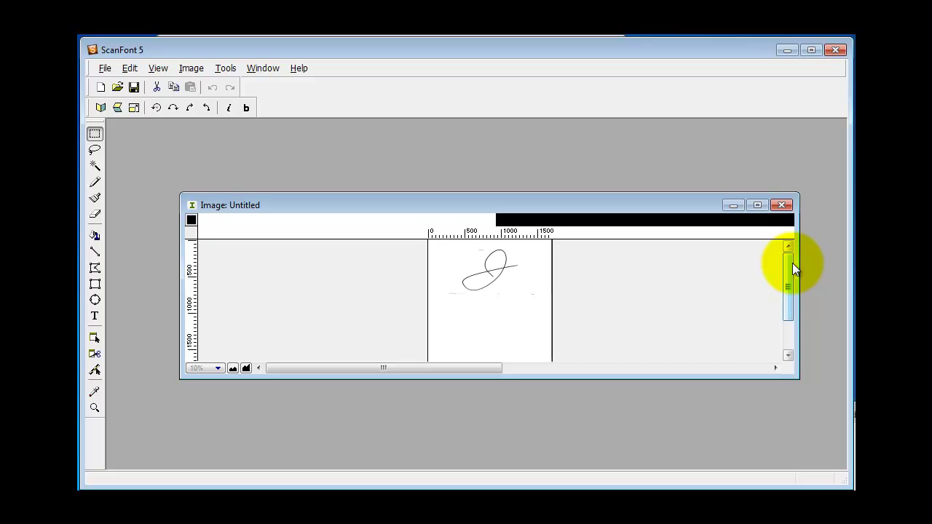
pyautogui.click(755, 205)
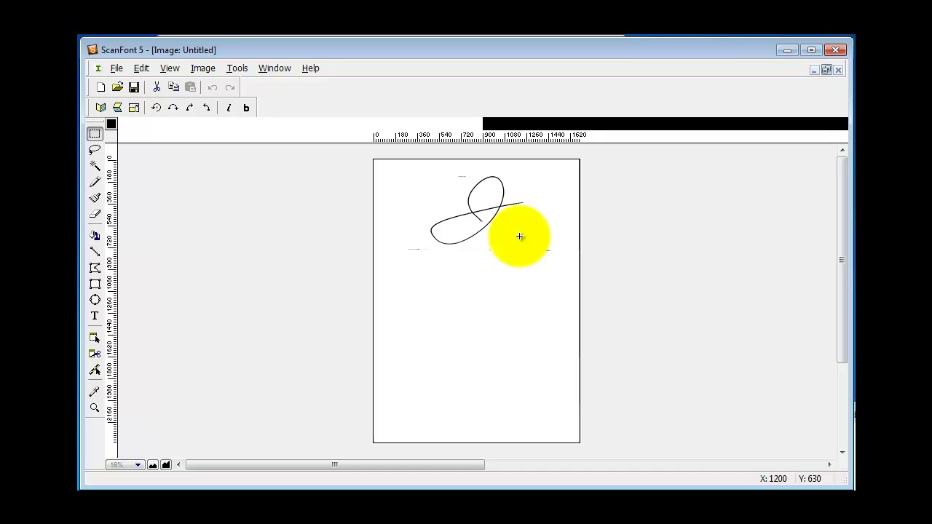
# Step: Place the scan into the font from Unicode 0041 with default trace options, then dismiss the FontLab server warning
pyautogui.click(211, 71)
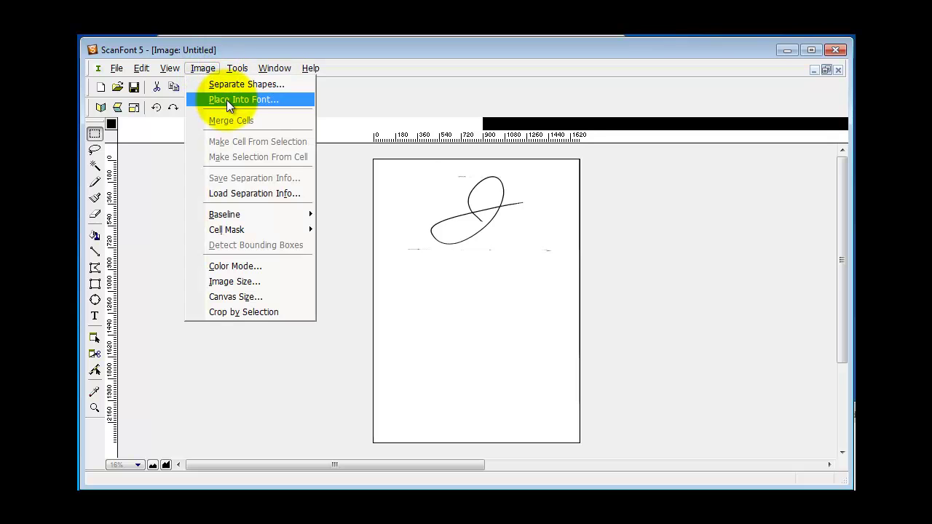
pyautogui.click(226, 99)
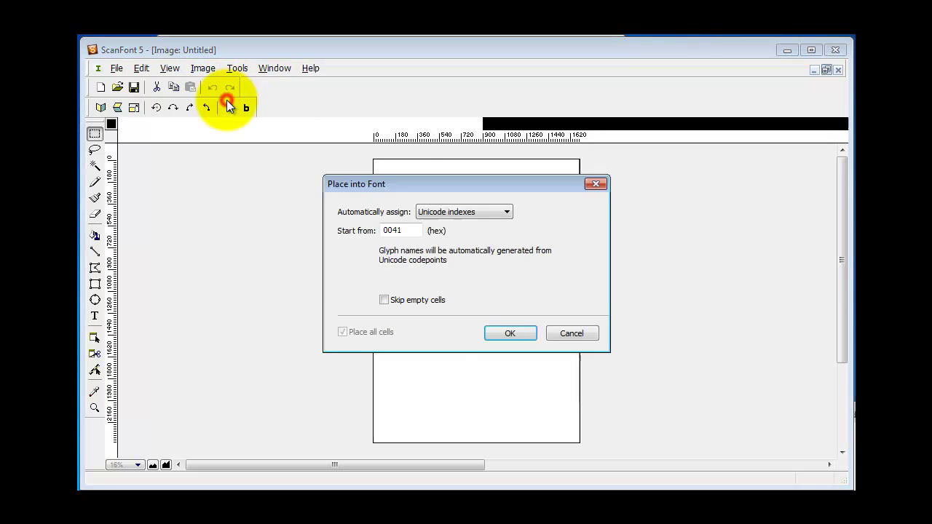
pyautogui.click(516, 333)
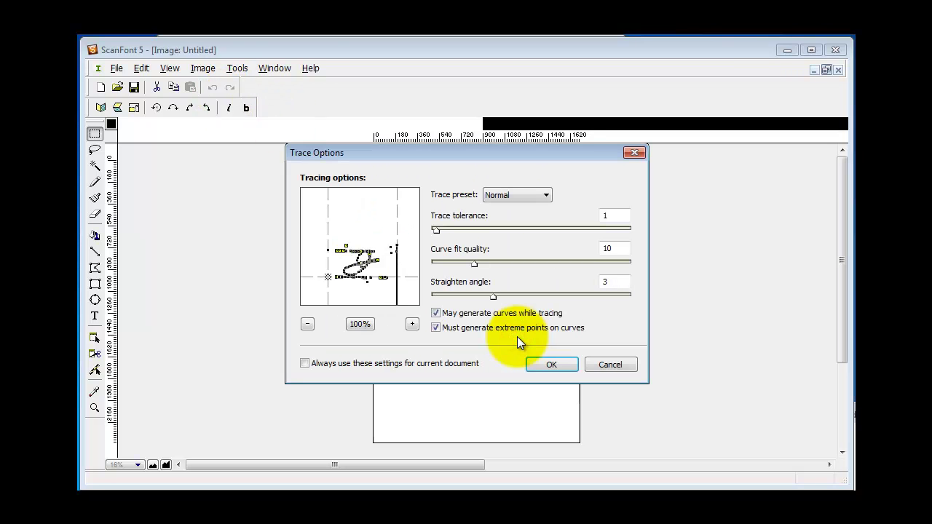
pyautogui.click(550, 364)
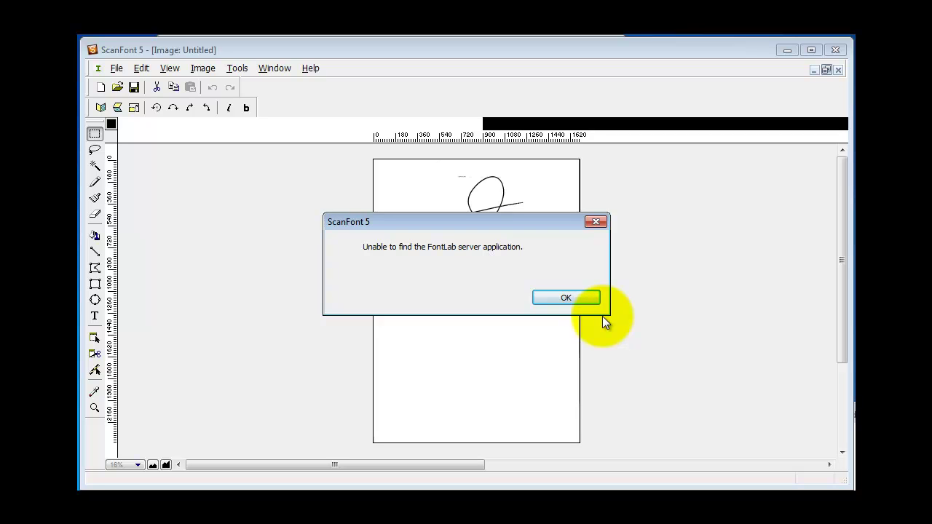
pyautogui.click(575, 299)
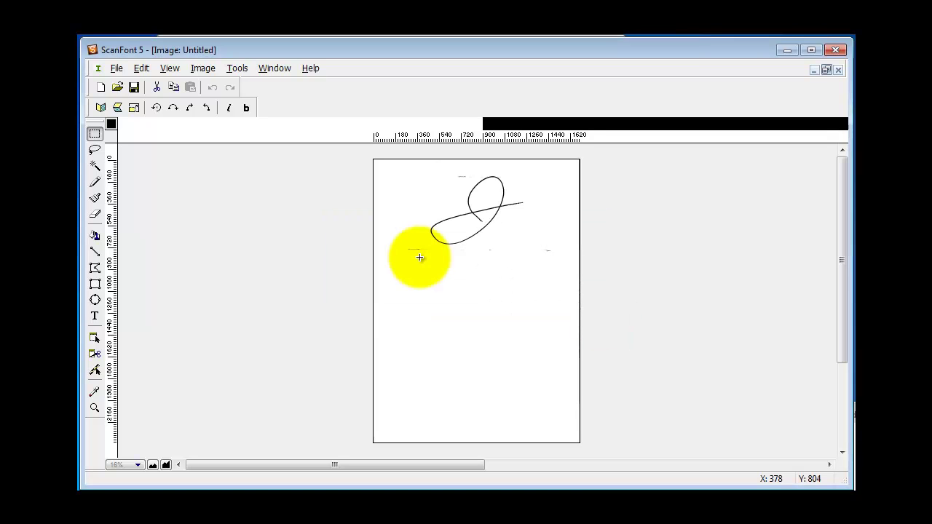
# Step: Turn on 'Export outline font into VFB file' in the Outline Font Editor options
pyautogui.click(237, 68)
pyautogui.moveTo(244, 259)
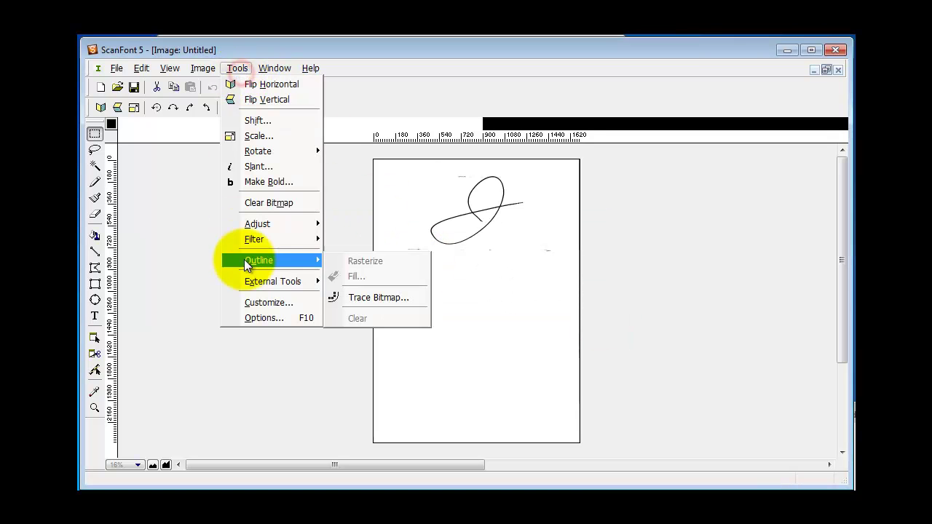
pyautogui.click(258, 316)
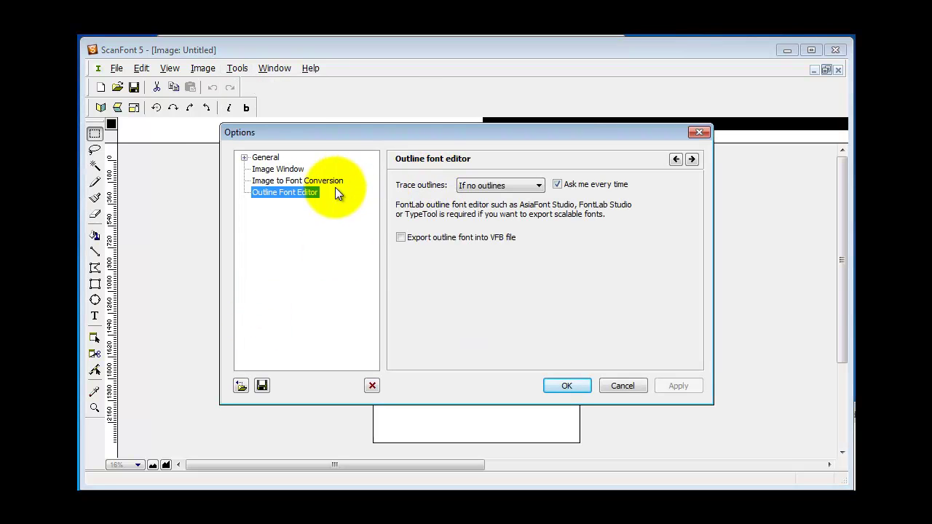
pyautogui.click(400, 237)
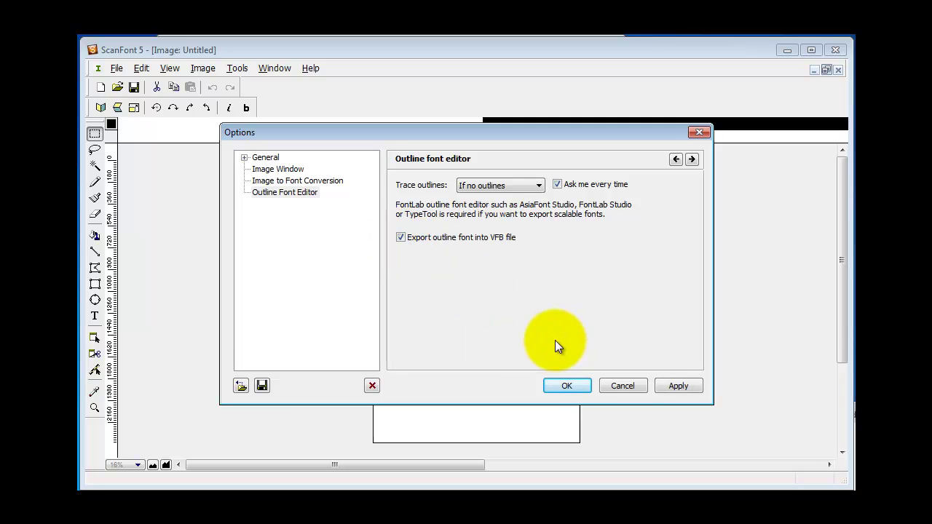
pyautogui.click(568, 386)
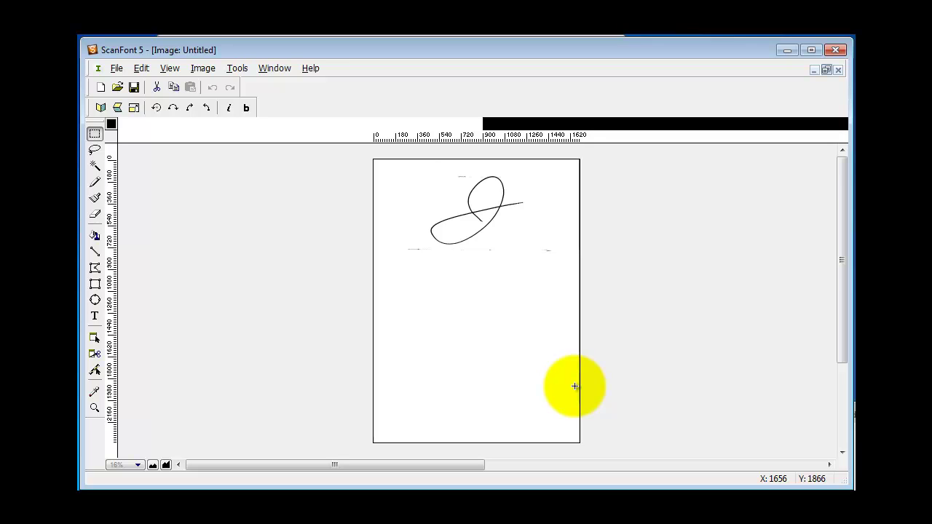
# Step: Place the drawing into the font from Unicode 0041 and zoom the trace preview to 400%
pyautogui.click(195, 70)
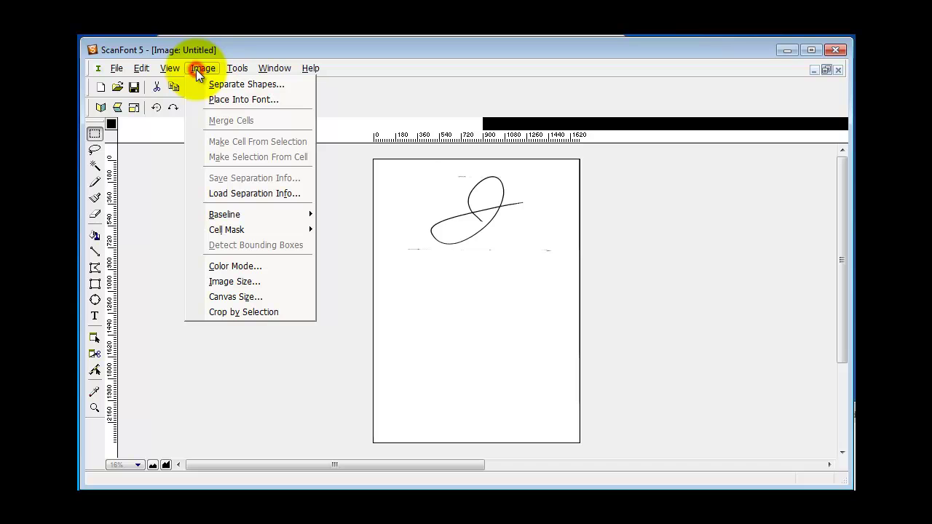
pyautogui.click(216, 102)
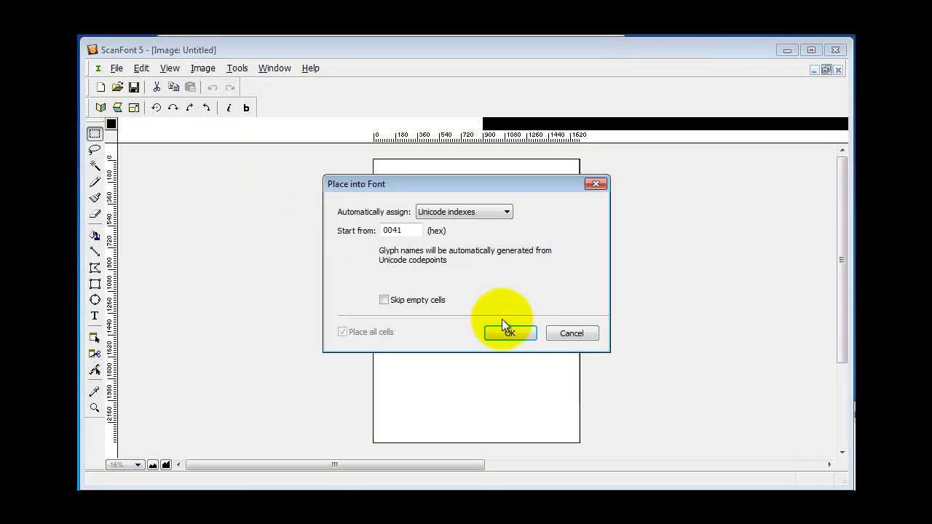
pyautogui.click(527, 330)
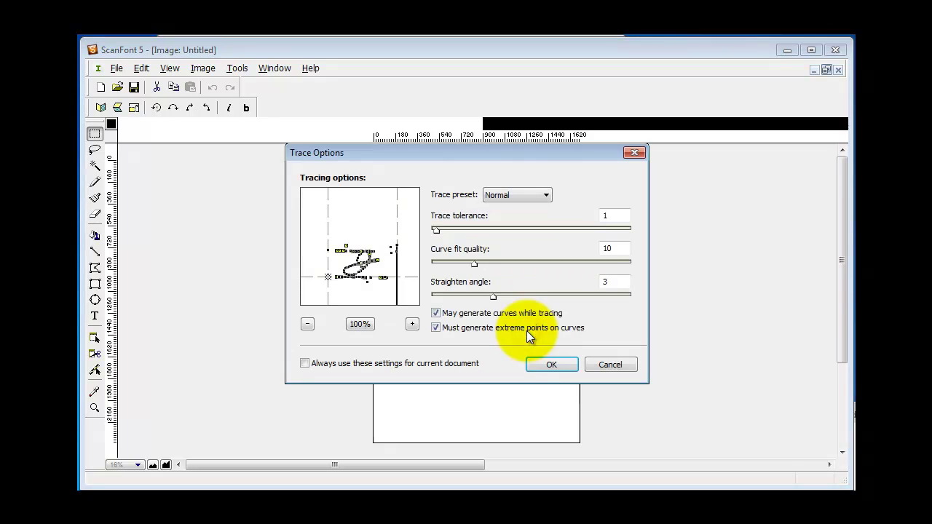
pyautogui.click(409, 324)
pyautogui.click(408, 324)
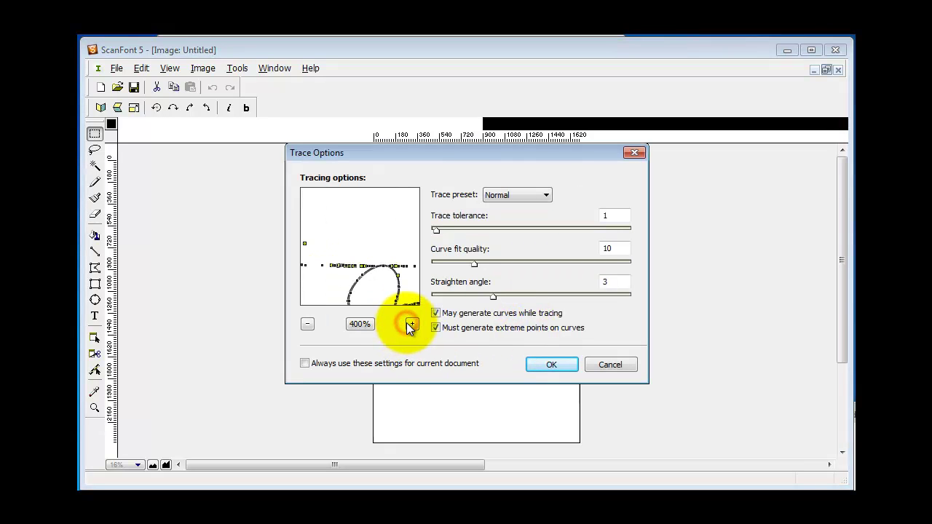
pyautogui.moveTo(403, 269)
pyautogui.mouseDown()
pyautogui.moveTo(382, 202)
pyautogui.moveTo(395, 219)
pyautogui.moveTo(499, 226)
pyautogui.mouseUp()
# Step: Set the trace tolerance to 3 and the curve fit quality to 20
pyautogui.click(436, 230)
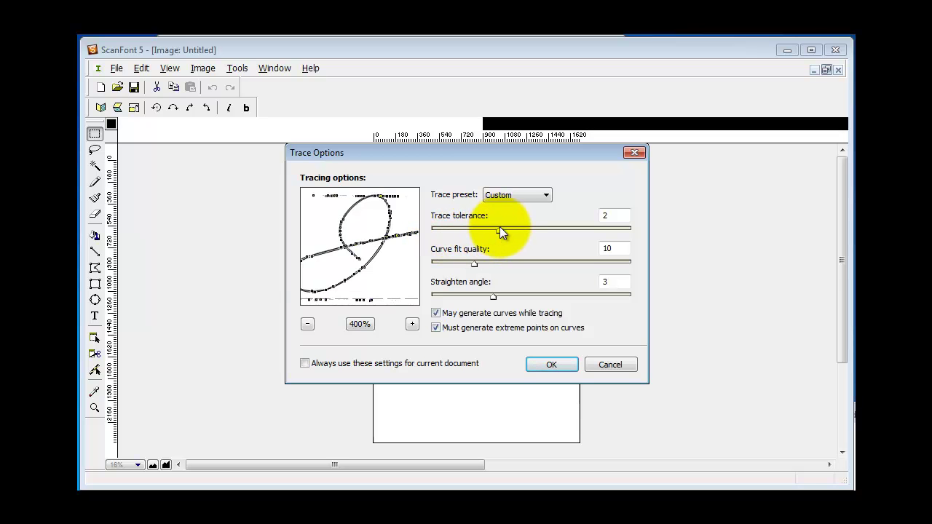
pyautogui.moveTo(474, 262); pyautogui.dragTo(517, 265)
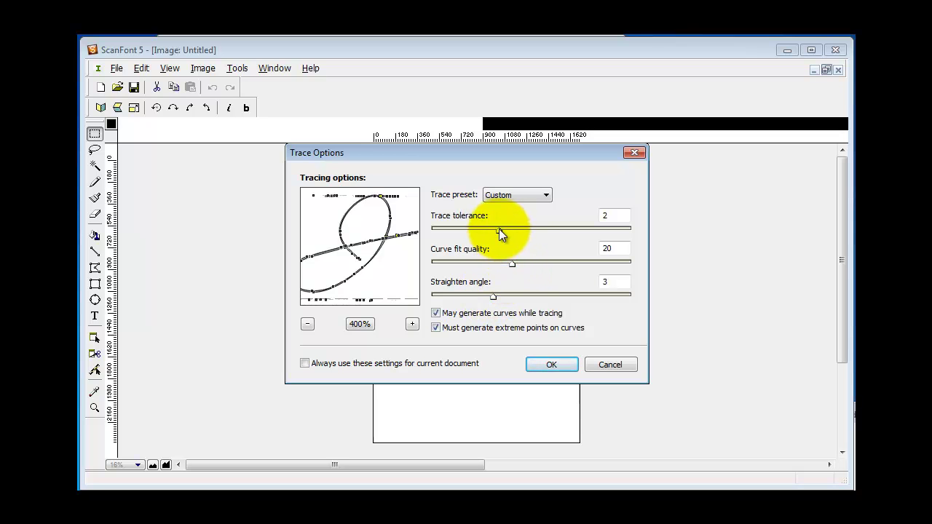
pyautogui.moveTo(498, 229); pyautogui.dragTo(537, 231)
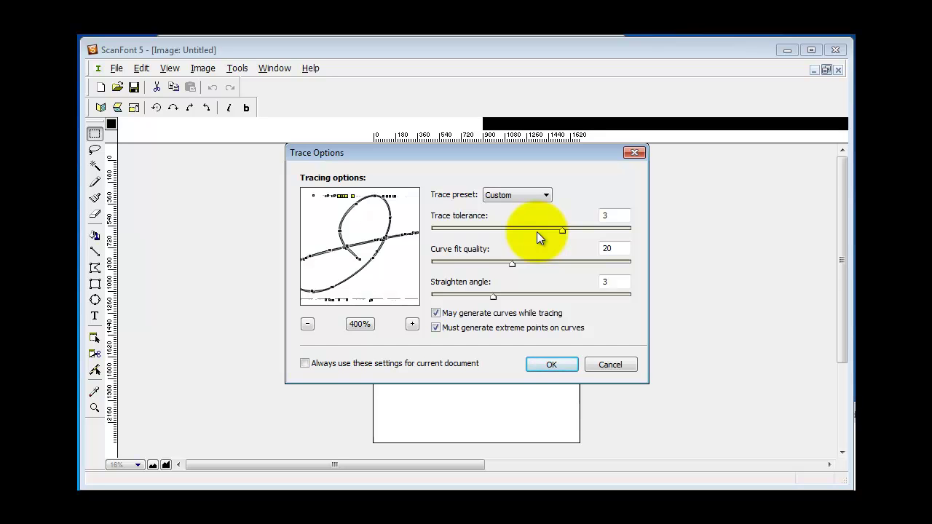
# Step: Trace the loop glyph and save the font on the Desktop as test.vfb
pyautogui.click(539, 366)
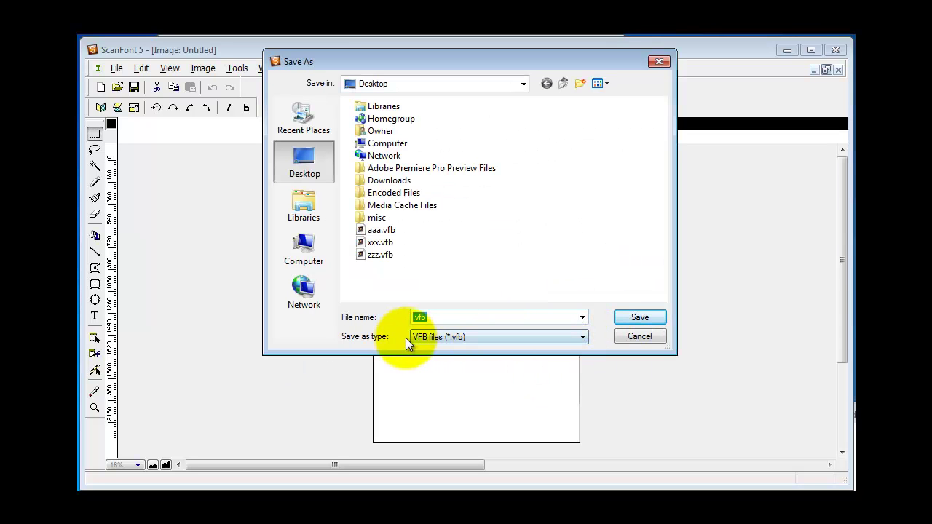
pyautogui.click(446, 316)
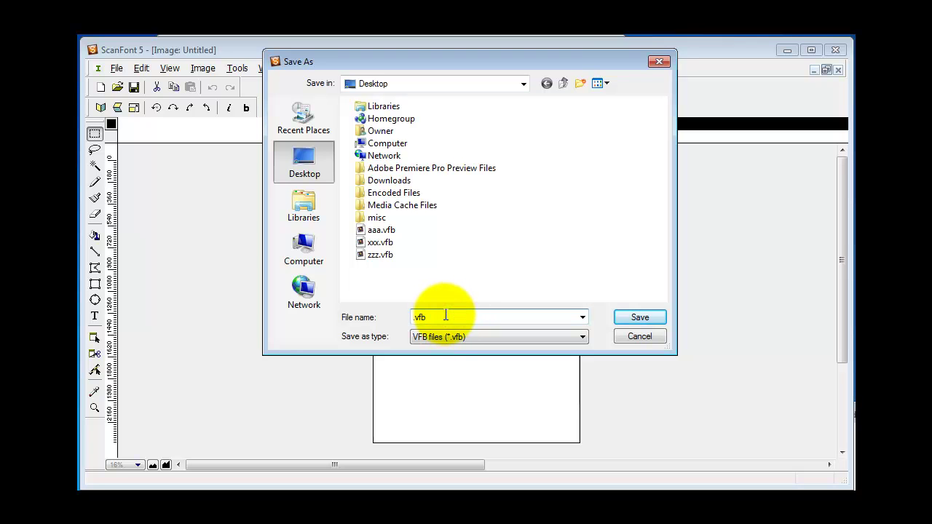
pyautogui.write('test')
pyautogui.click(646, 319)
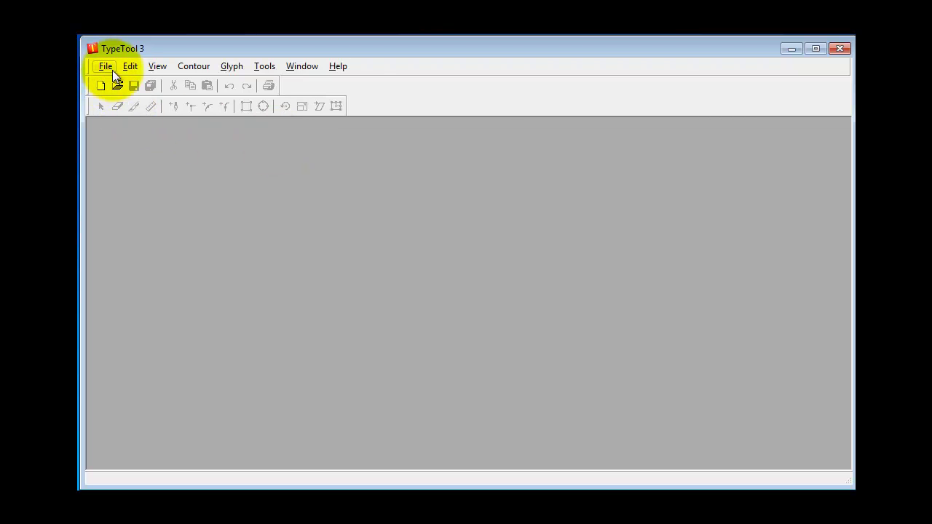
# Step: Open test.vfb from the Desktop, maximize its font window and scroll to the uni0041 cell
pyautogui.click(119, 88)
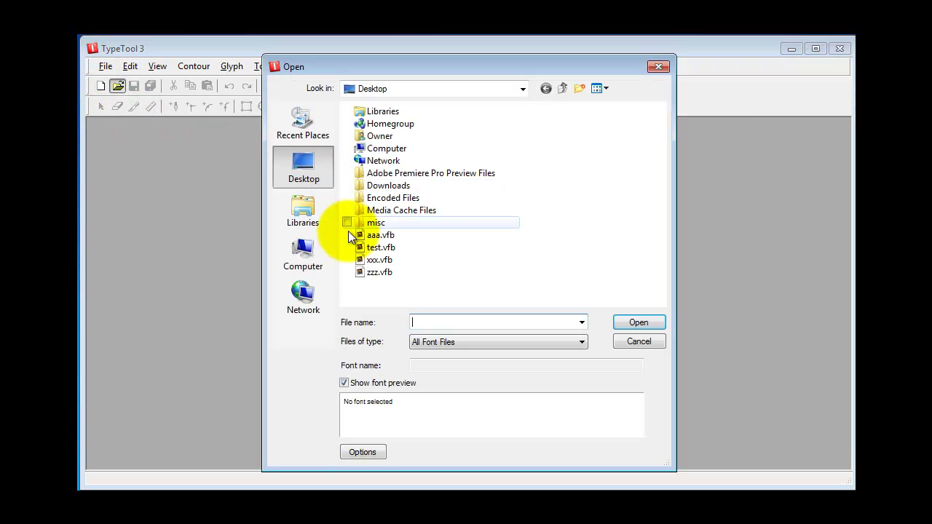
pyautogui.doubleClick(364, 246)
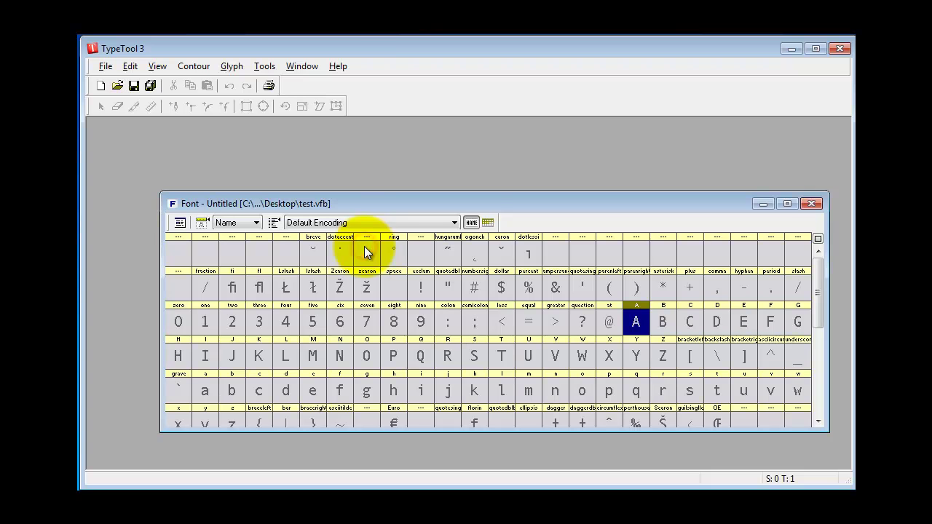
pyautogui.click(784, 204)
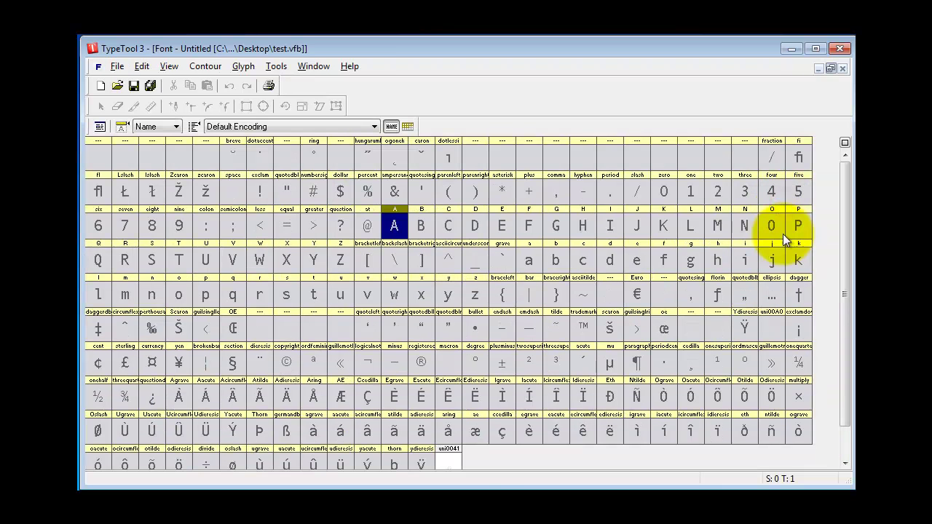
pyautogui.click(844, 452)
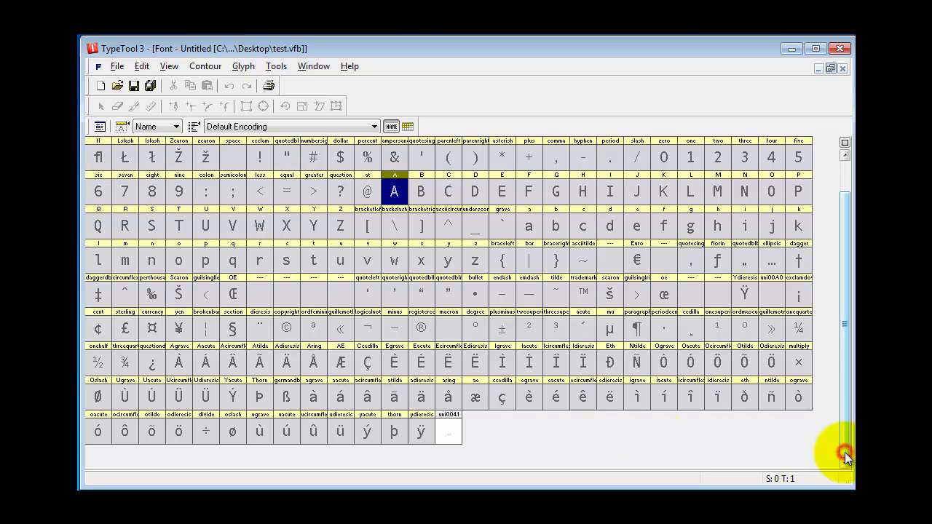
# Step: Open glyph uni0041, select all loop contours and nudge them down twice across the baseline
pyautogui.doubleClick(448, 432)
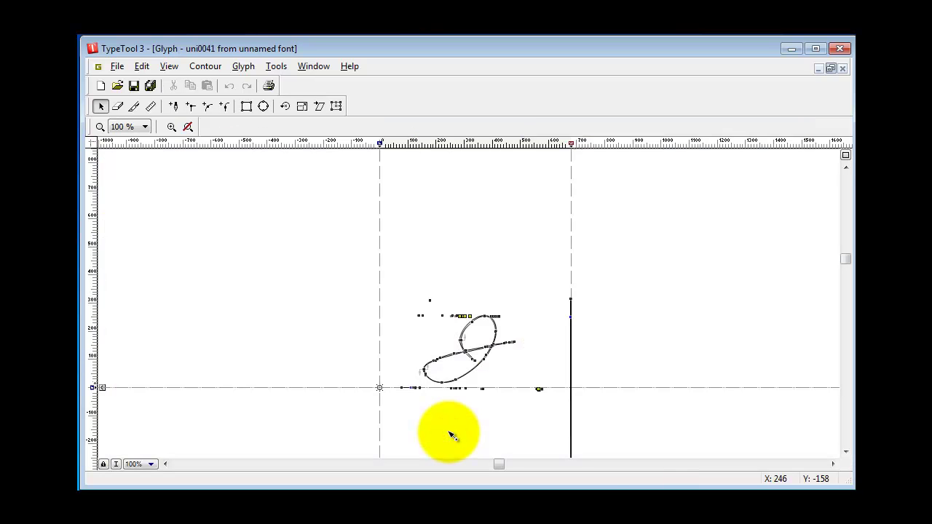
pyautogui.moveTo(352, 256); pyautogui.dragTo(559, 425)
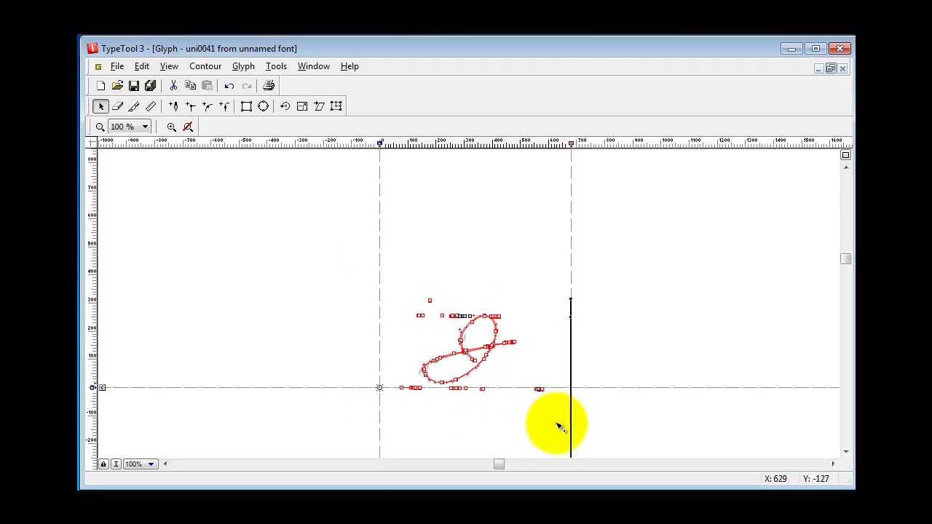
pyautogui.press('Down')
pyautogui.press('Down')
pyautogui.press('Down')
pyautogui.press('Down')
pyautogui.press('Down')
pyautogui.press('Down')
pyautogui.press('Down')
pyautogui.press('Down')
pyautogui.press('Down')
pyautogui.press('Down')
pyautogui.press('Down')
pyautogui.press('Down')
pyautogui.press('Down')
pyautogui.press('Down')
pyautogui.press('Down')
pyautogui.press('Down')
pyautogui.press('Down')
pyautogui.press('Down')
pyautogui.press('Down')
pyautogui.press('Down')
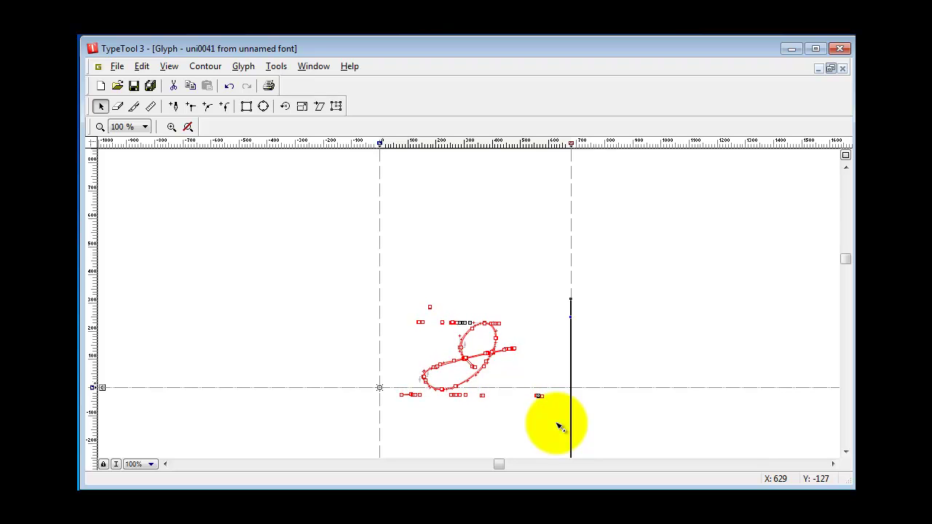
pyautogui.press('Down')
pyautogui.press('Down')
pyautogui.press('Down')
pyautogui.press('Down')
pyautogui.press('Down')
pyautogui.press('Down')
pyautogui.press('Down')
pyautogui.press('Down')
pyautogui.press('Down')
pyautogui.press('Down')
pyautogui.press('Down')
pyautogui.press('Down')
pyautogui.press('Down')
pyautogui.press('Down')
pyautogui.press('Down')
pyautogui.press('Down')
pyautogui.press('Down')
pyautogui.press('Down')
pyautogui.press('Down')
pyautogui.press('Down')
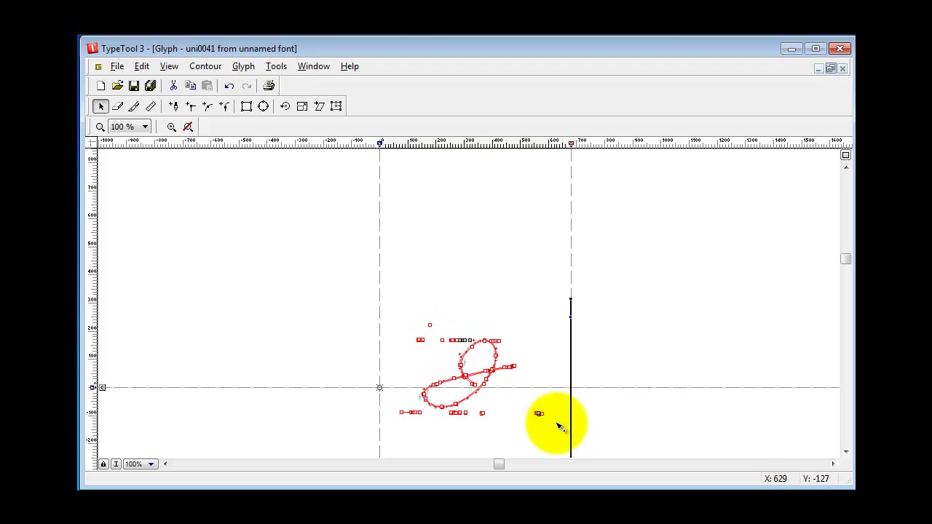